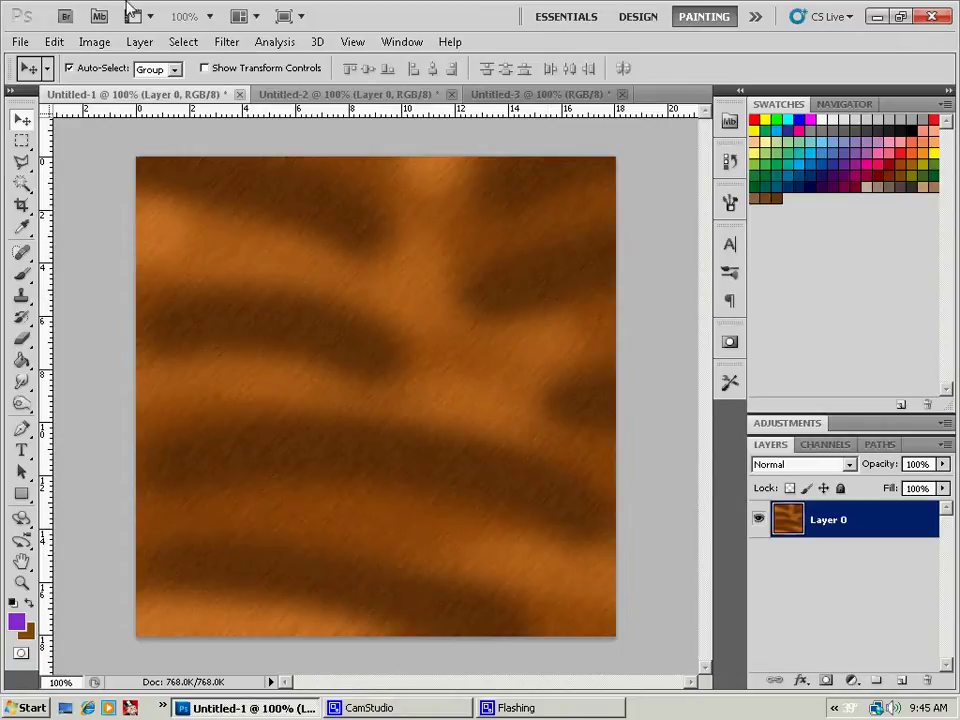
Step: Create a new 512 × 512 px document and bring up the foreground Color Picker
left_click(14, 43)
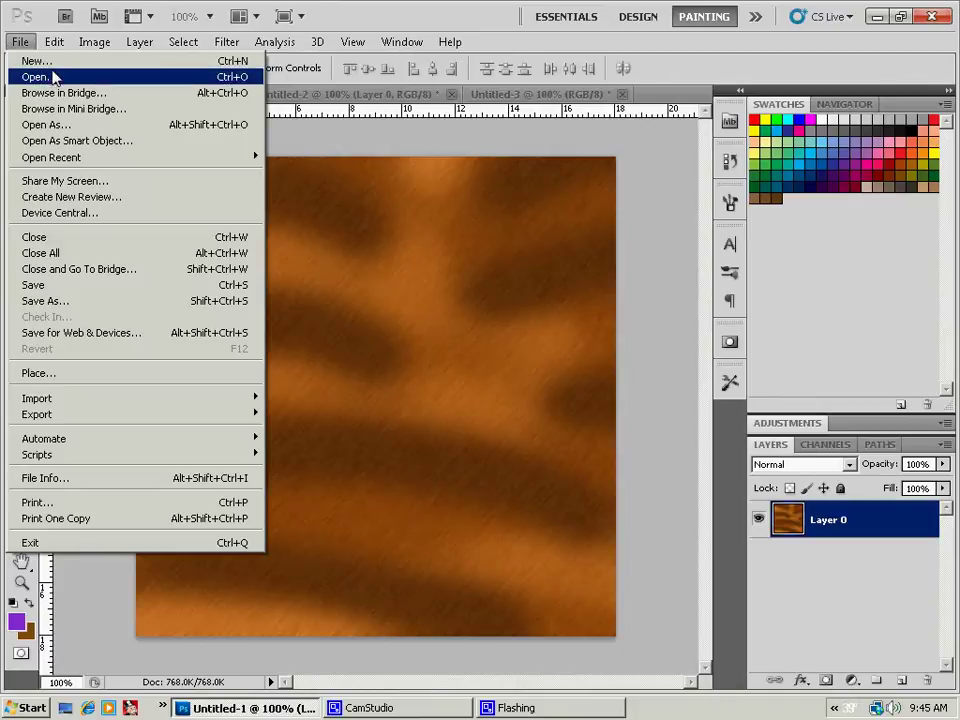
left_click(38, 61)
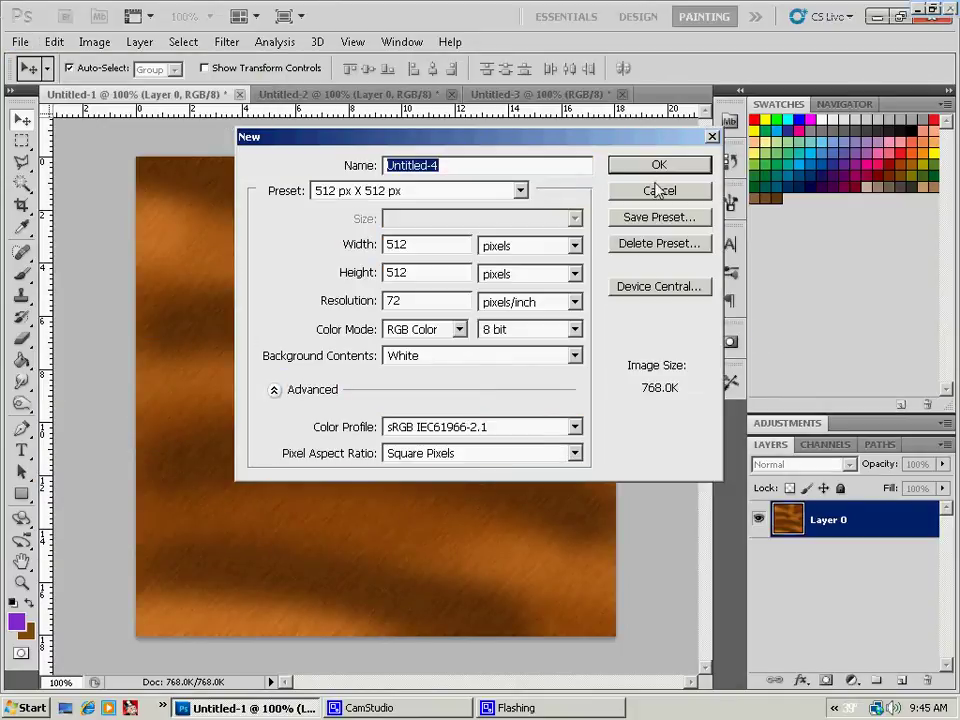
left_click(659, 170)
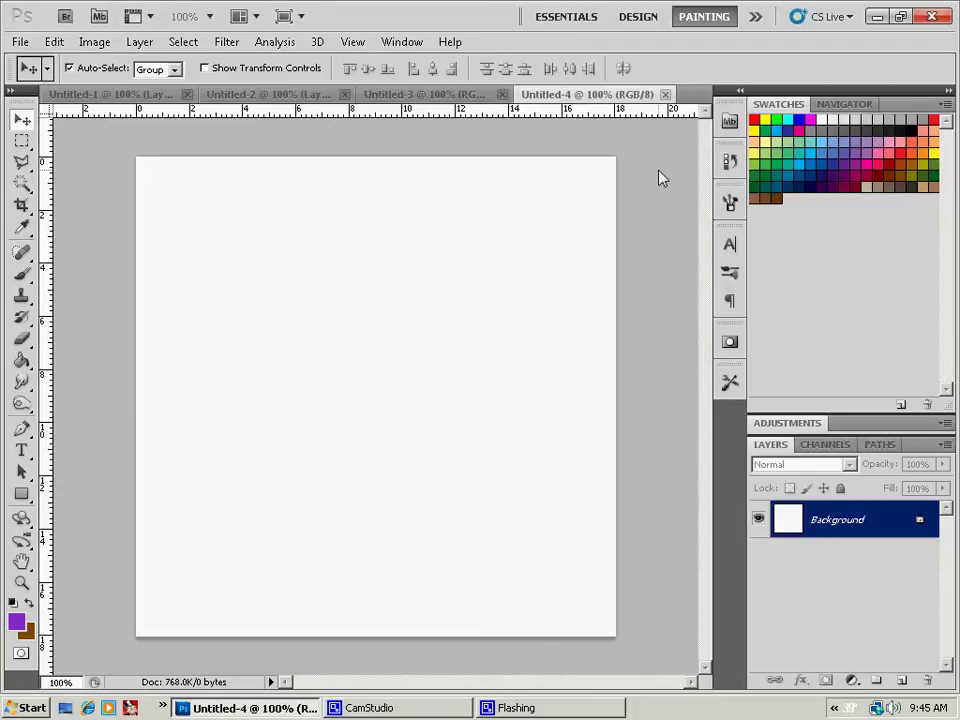
left_click(16, 622)
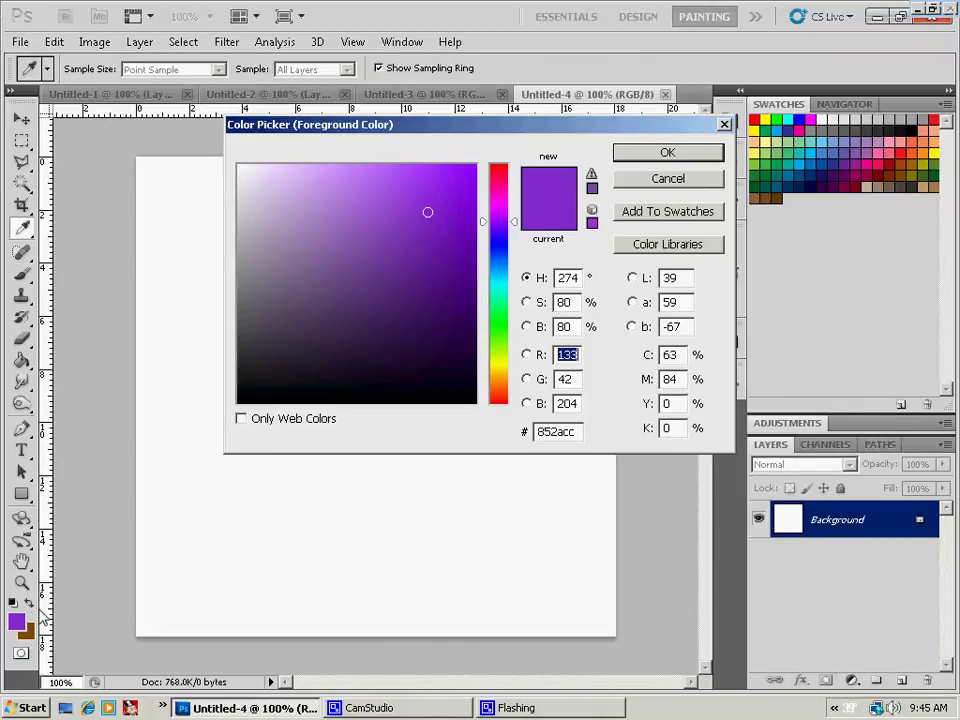
Step: Fill the blank canvas with medium brown #9a5a16 using the Paint Bucket
left_click(501, 386)
left_click(443, 259)
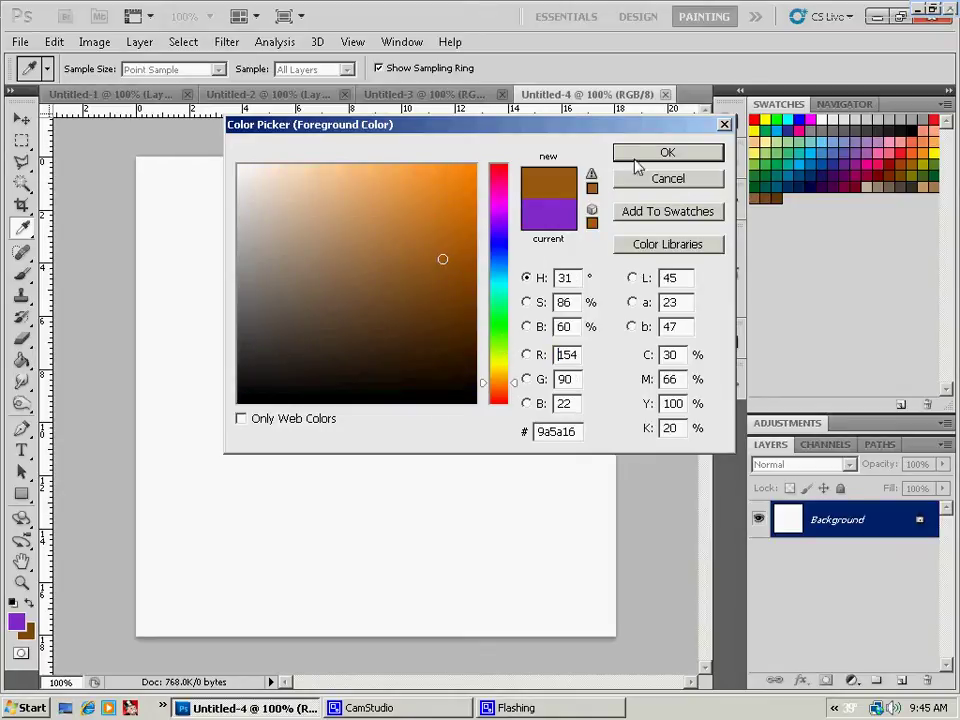
left_click(660, 153)
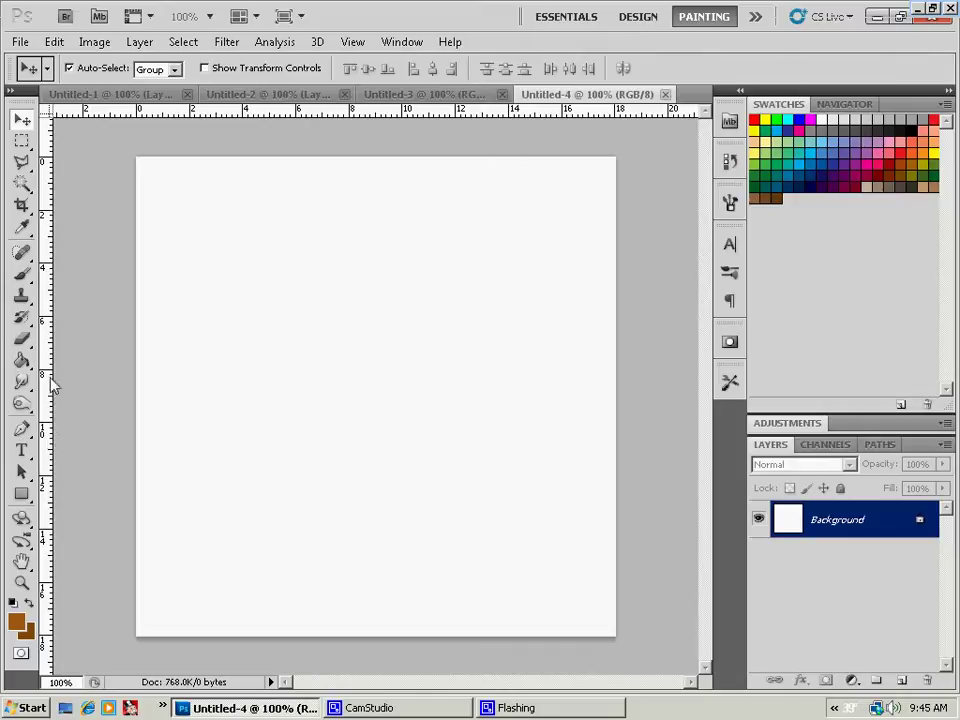
left_click(22, 362)
left_click(385, 391)
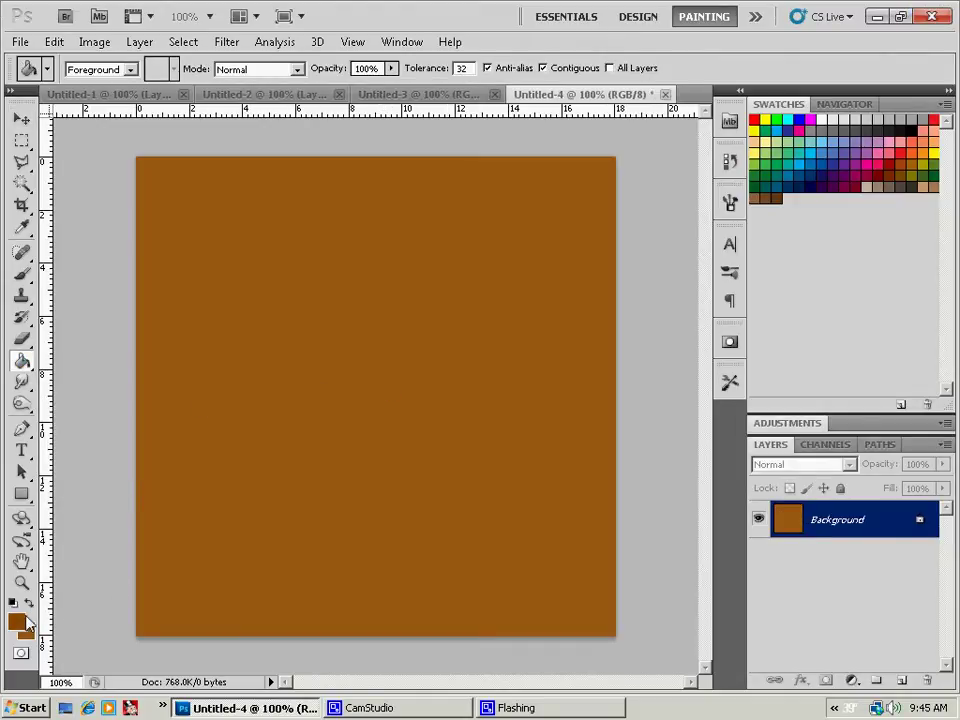
Step: Set the foreground to dark brown 563207 and choose a soft 21 px brush
left_click(26, 620)
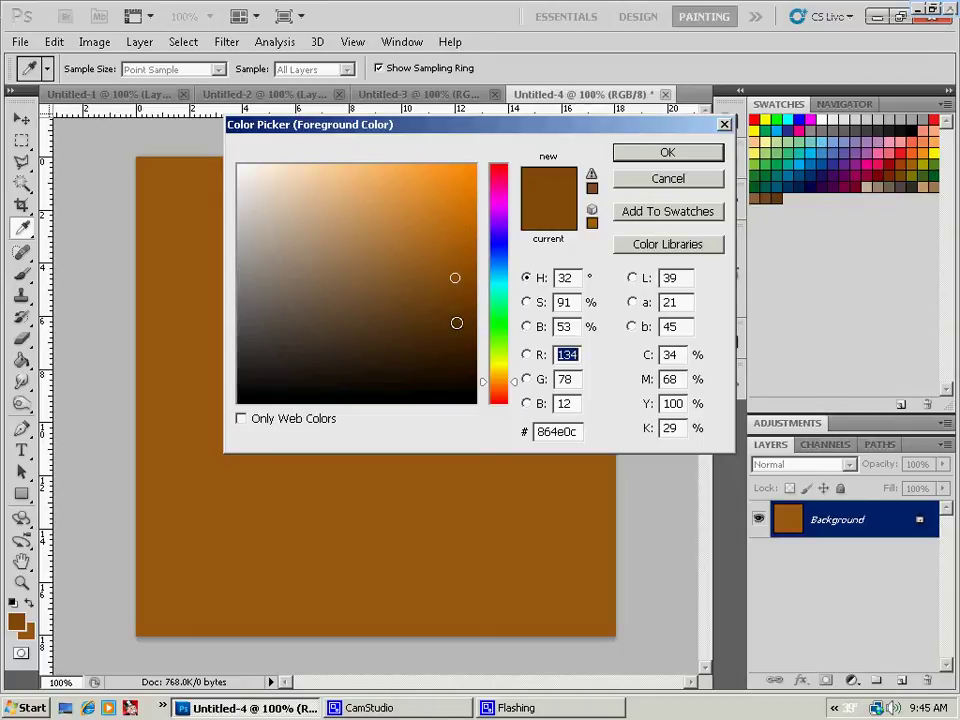
left_click(456, 322)
left_click(654, 160)
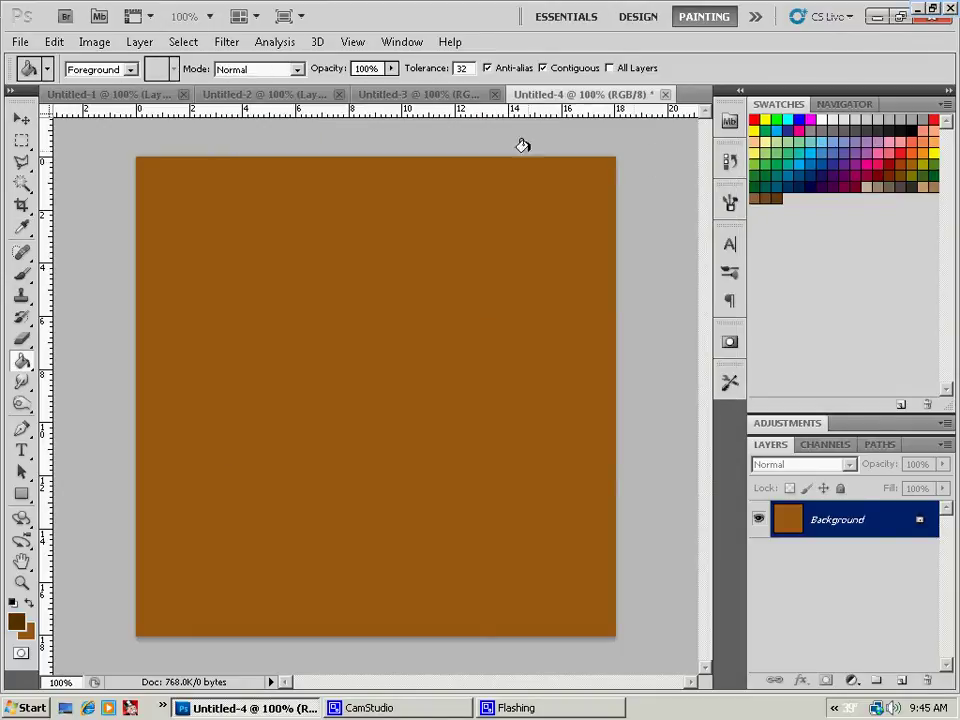
left_click(24, 276)
left_click(78, 68)
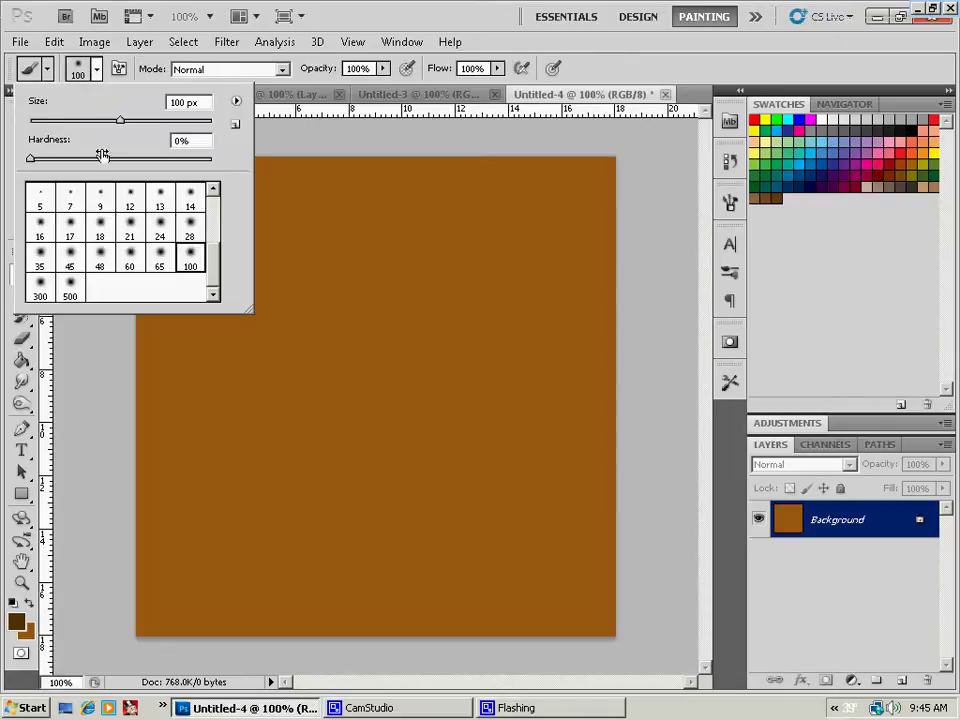
left_click(129, 229)
left_click(302, 8)
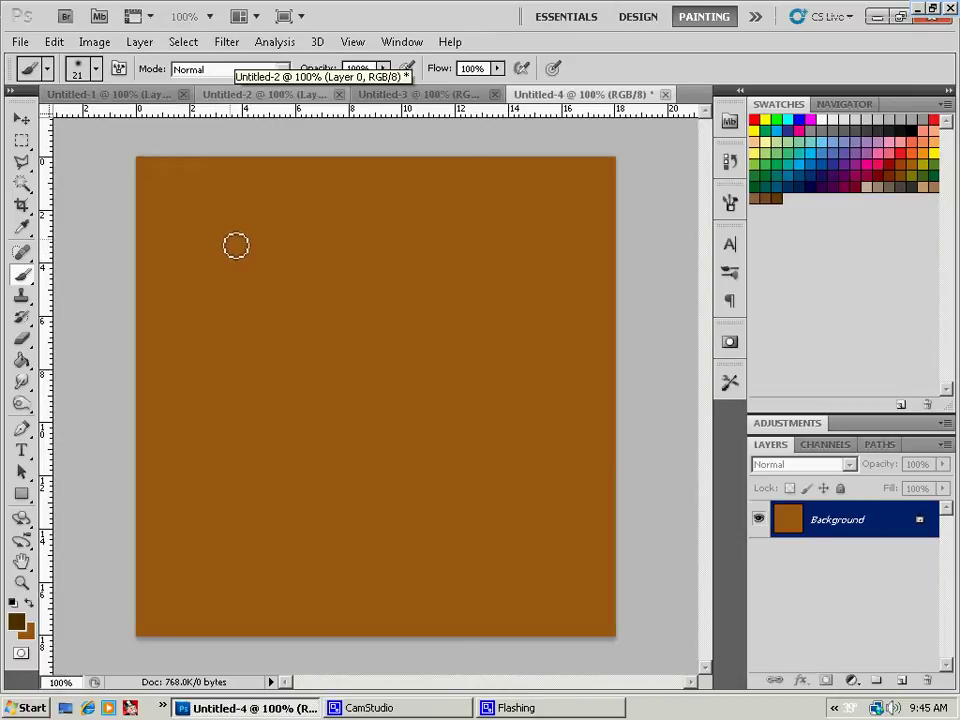
Step: Paint five soft dark spots across the upper-left of the canvas
mouse_move(198, 220)
left_mouse_down()
mouse_move(216, 212)
mouse_move(268, 244)
mouse_move(216, 214)
mouse_move(246, 222)
mouse_move(229, 234)
left_mouse_up()
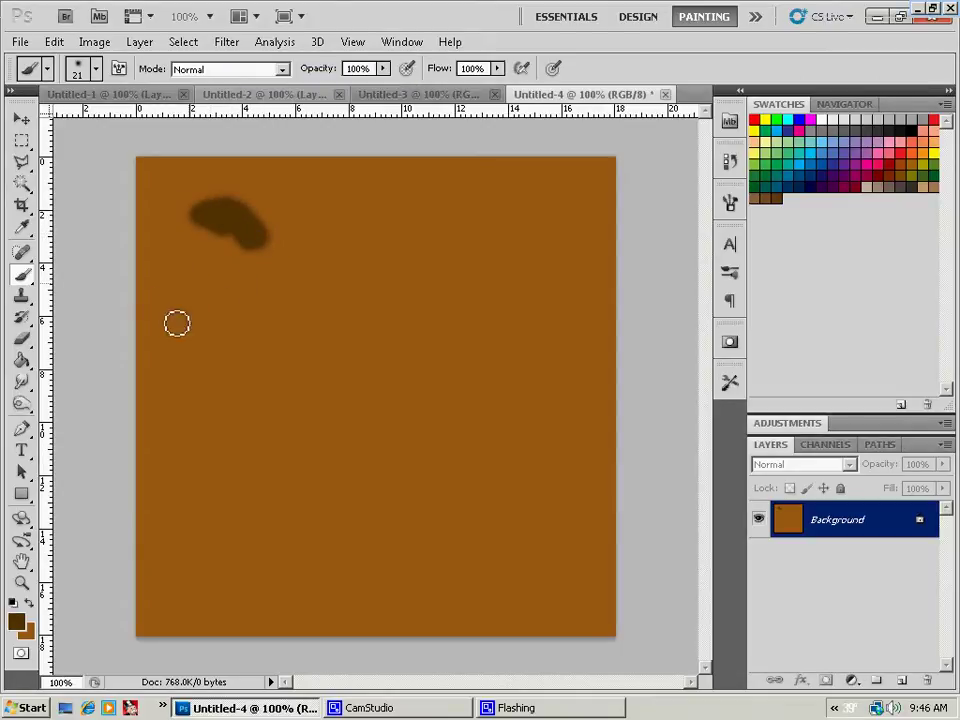
mouse_move(177, 323)
left_mouse_down()
mouse_move(215, 321)
mouse_move(224, 295)
mouse_move(197, 270)
mouse_move(185, 285)
mouse_move(213, 300)
mouse_move(201, 311)
mouse_move(217, 315)
mouse_move(198, 279)
mouse_move(204, 320)
mouse_move(189, 286)
mouse_move(212, 317)
left_mouse_up()
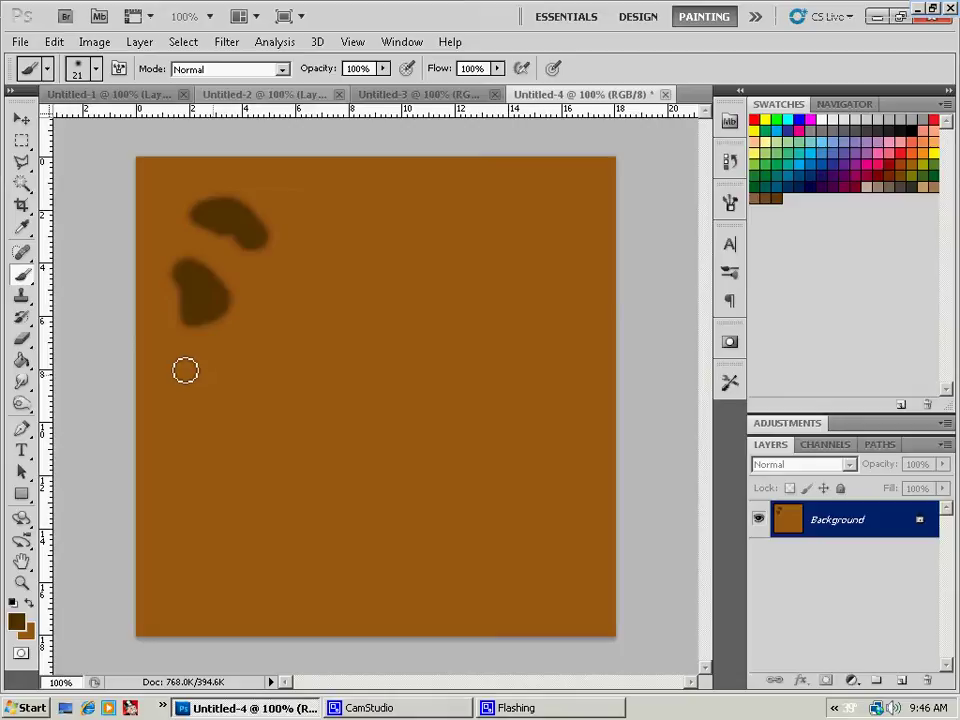
mouse_move(185, 371)
left_mouse_down()
mouse_move(182, 379)
mouse_move(242, 411)
mouse_move(191, 373)
mouse_move(237, 403)
mouse_move(227, 401)
left_mouse_up()
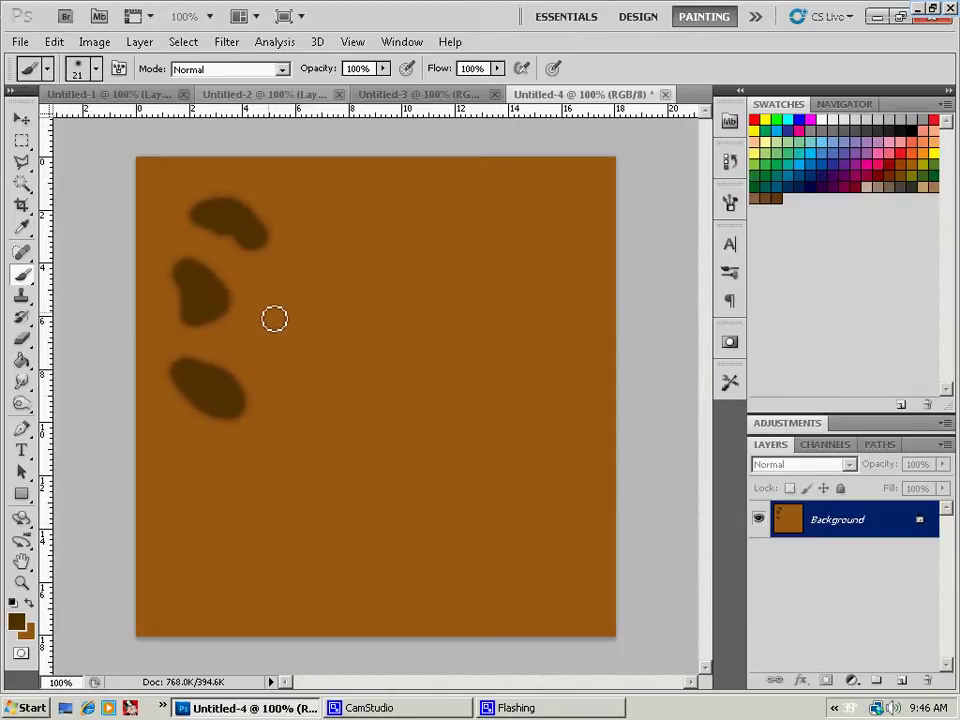
mouse_move(268, 345)
left_mouse_down()
mouse_move(259, 315)
mouse_move(264, 330)
mouse_move(254, 329)
left_mouse_up()
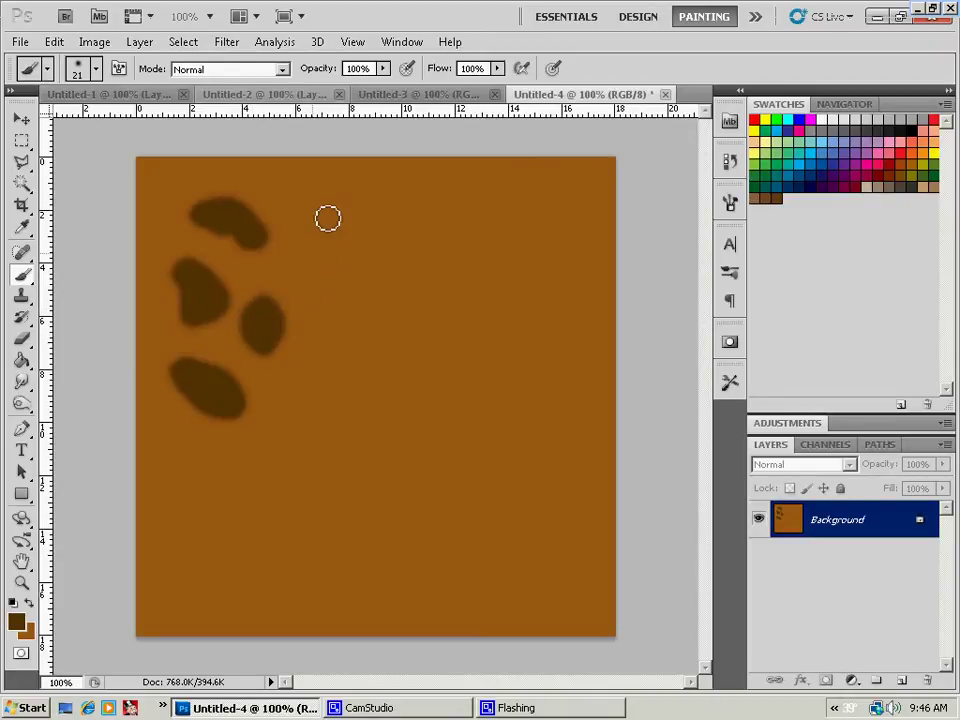
mouse_move(328, 218)
left_mouse_down()
mouse_move(311, 236)
mouse_move(336, 259)
mouse_move(316, 241)
mouse_move(315, 219)
mouse_move(324, 259)
mouse_move(351, 251)
mouse_move(340, 259)
left_mouse_up()
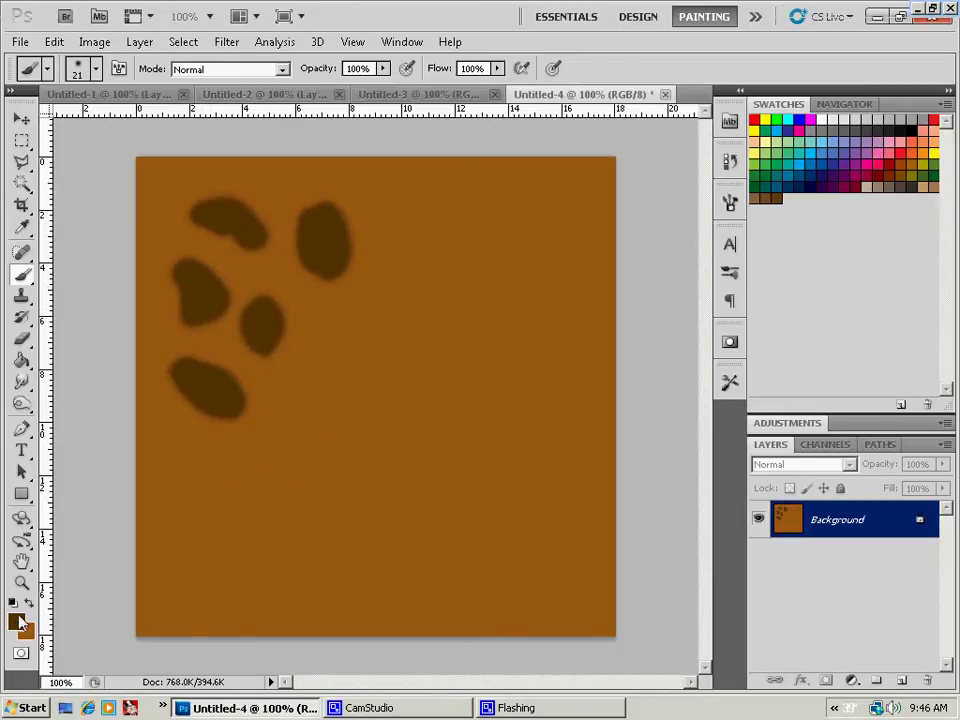
Step: Try a lighter brown stroke inside the left spot, then undo it
left_click(20, 622)
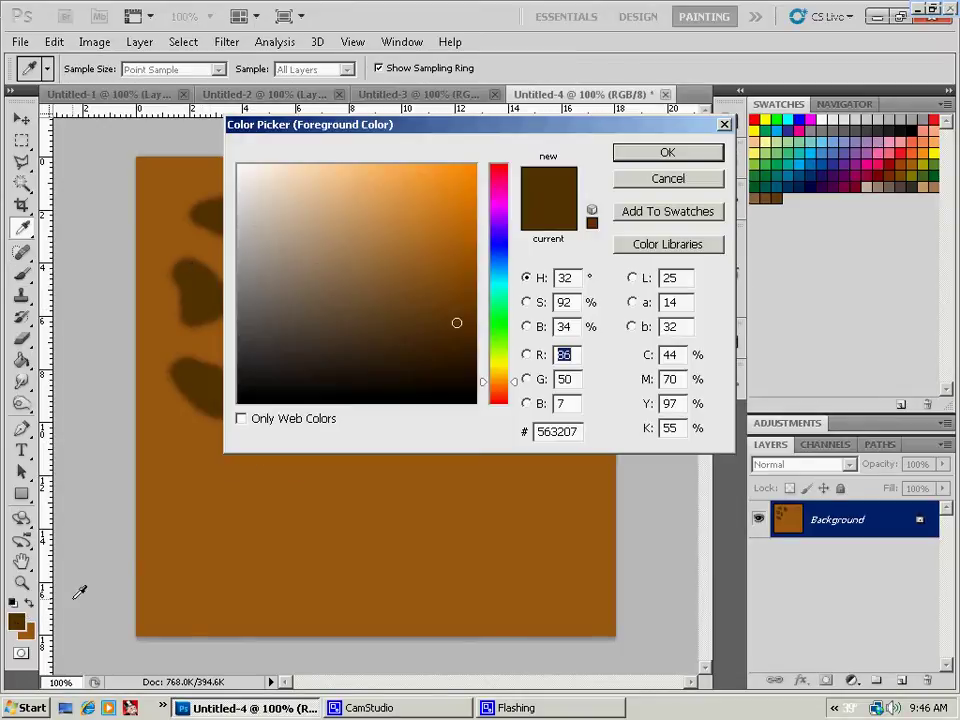
left_click(454, 281)
left_click(640, 154)
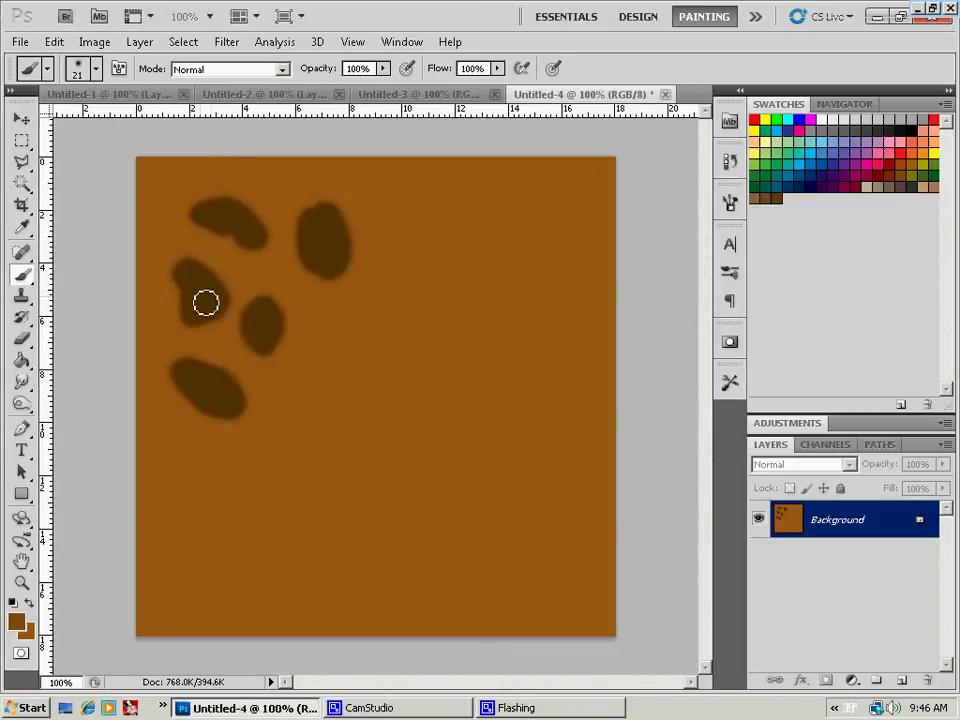
mouse_move(194, 281)
left_mouse_down()
mouse_move(206, 283)
mouse_move(206, 313)
left_mouse_up()
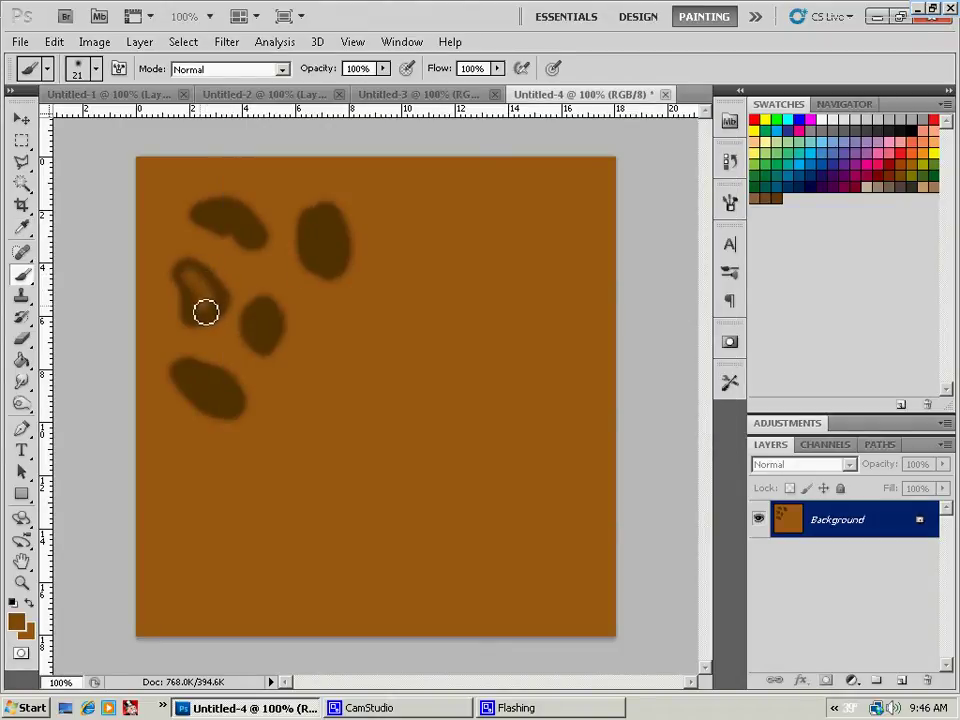
key("ctrl+z")
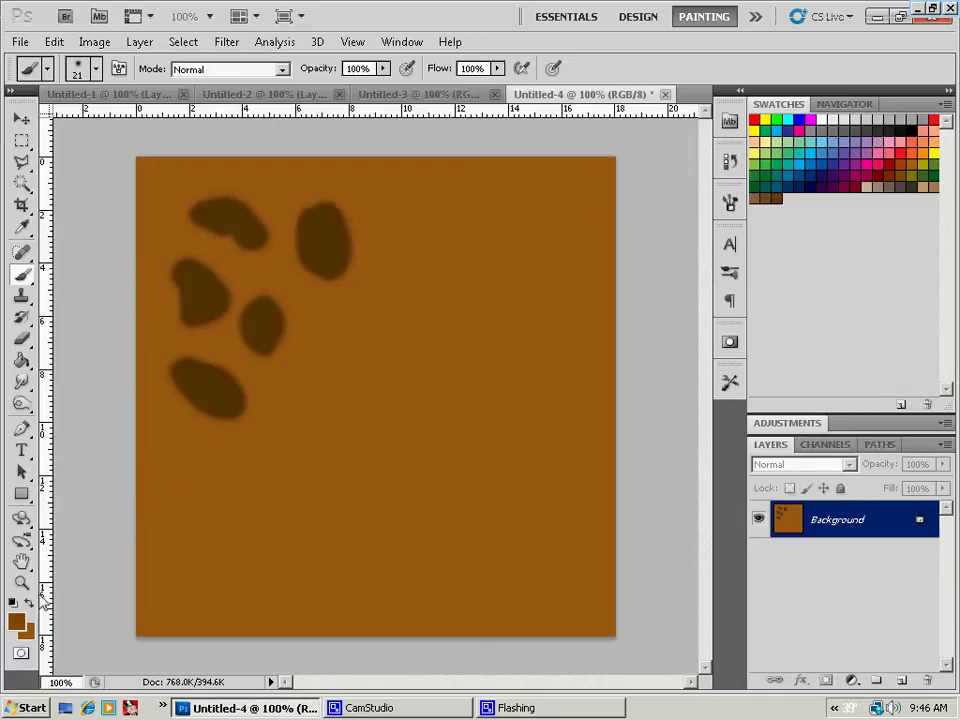
Step: Pick a darker brown and darken the centres of the left and upper-right spots
left_click(17, 621)
left_click(459, 309)
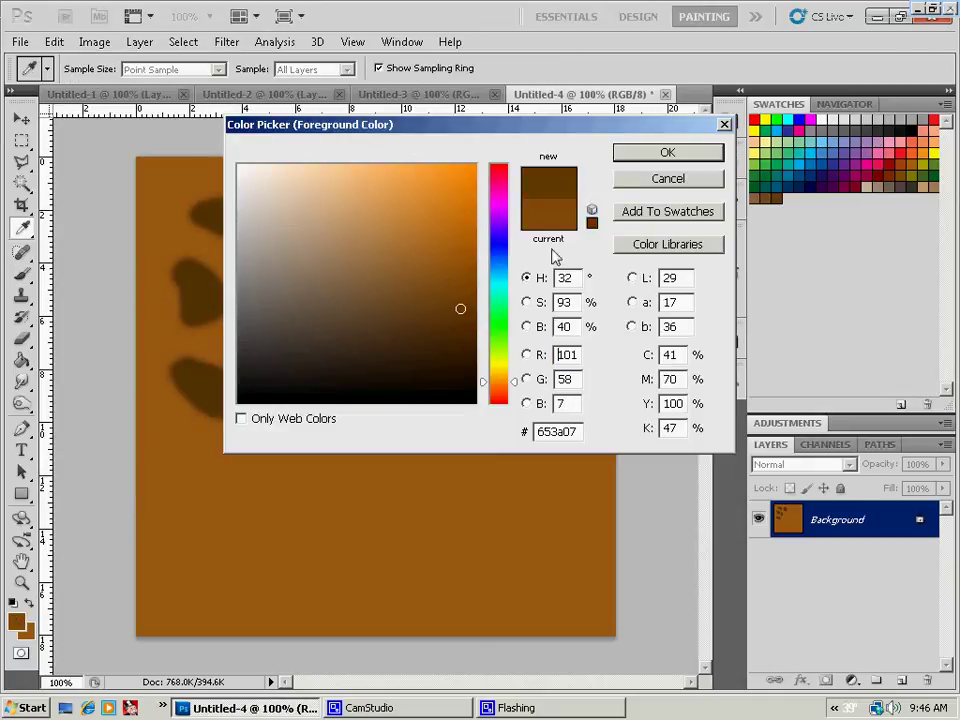
left_click(664, 157)
mouse_move(199, 279)
left_mouse_down()
mouse_move(216, 306)
mouse_move(204, 307)
mouse_move(205, 282)
left_mouse_up()
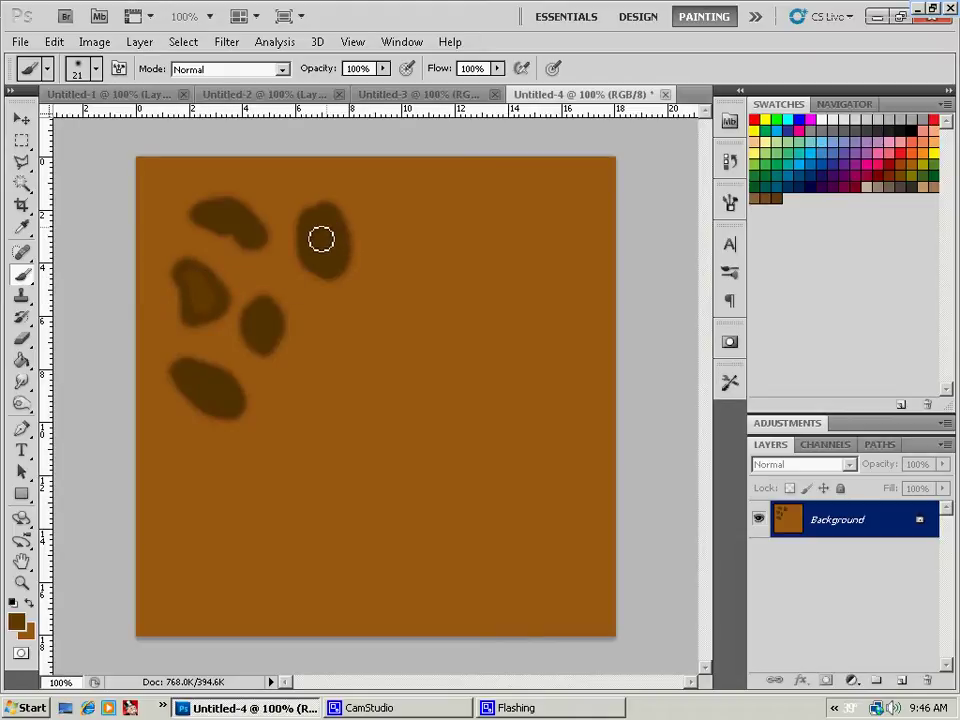
mouse_move(330, 266)
left_mouse_down()
mouse_move(327, 232)
mouse_move(314, 234)
mouse_move(332, 270)
left_mouse_up()
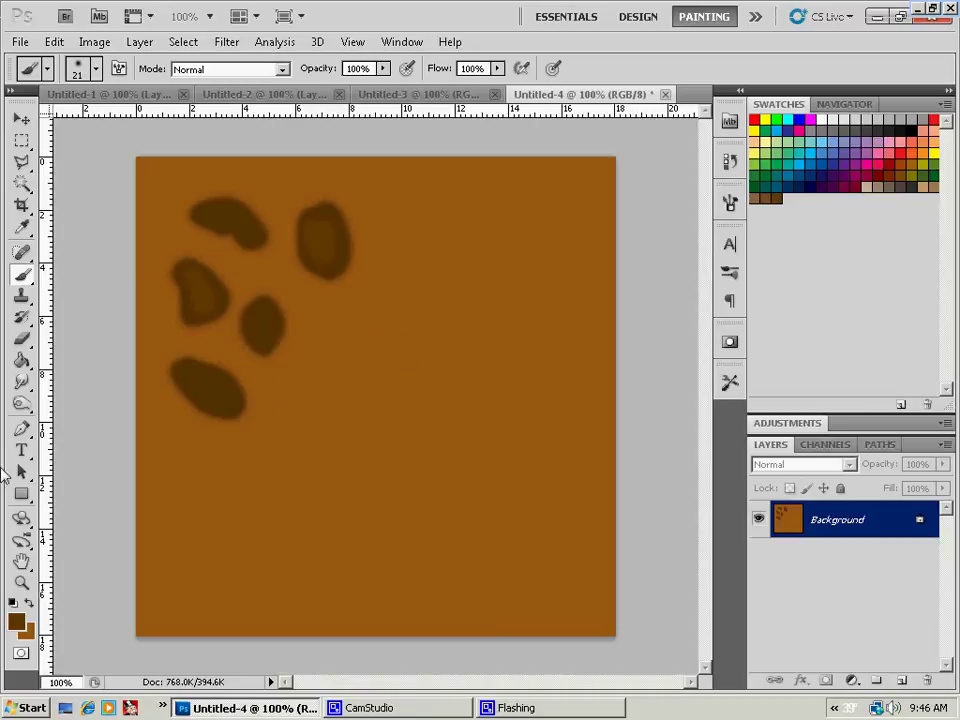
Step: Paint a broad dark shadow down the right edge with a 100 px soft brush
left_click(76, 68)
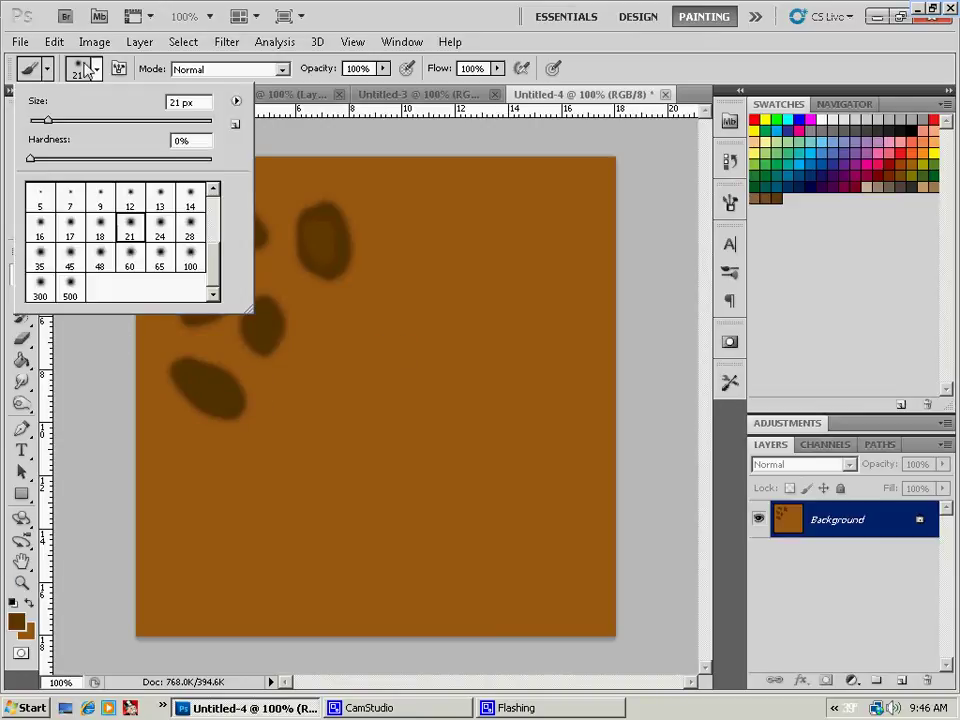
left_click(191, 260)
key("Return")
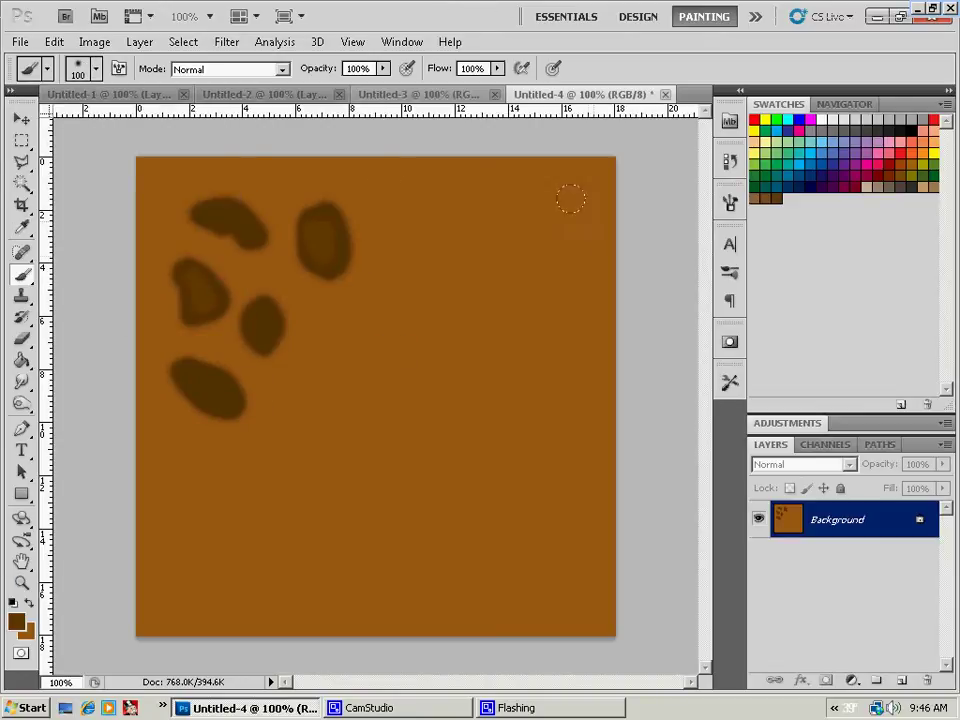
mouse_move(568, 168)
left_mouse_down()
mouse_move(561, 326)
mouse_move(534, 482)
mouse_move(538, 589)
mouse_move(575, 605)
left_mouse_up()
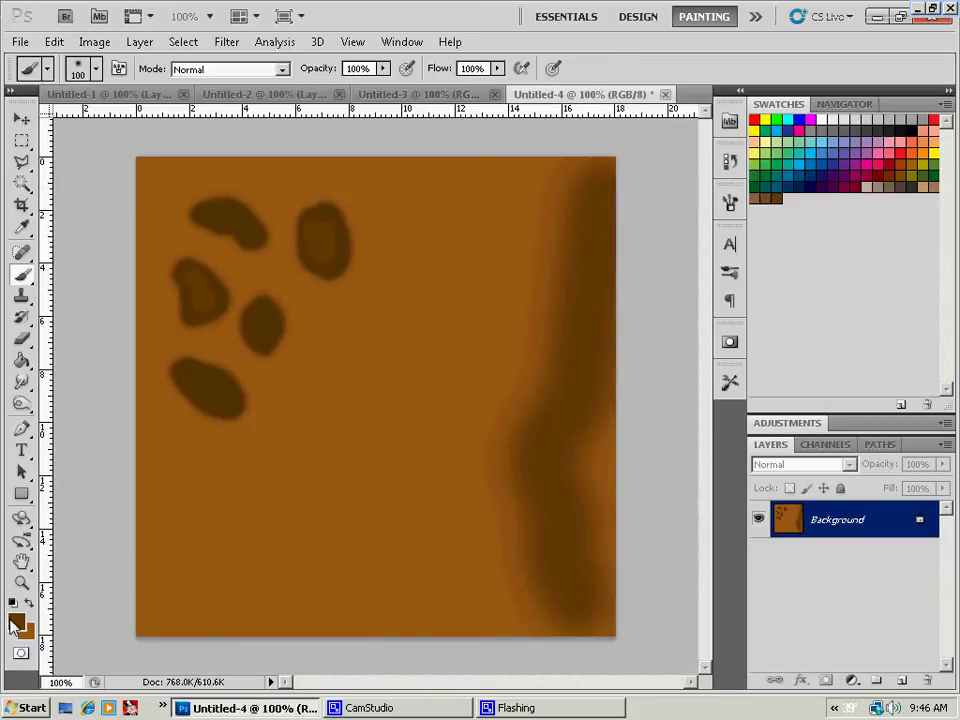
Step: Paint a winding light-brown #aa6d26 band down the canvas beside the shadow
left_click(15, 623)
left_click(423, 244)
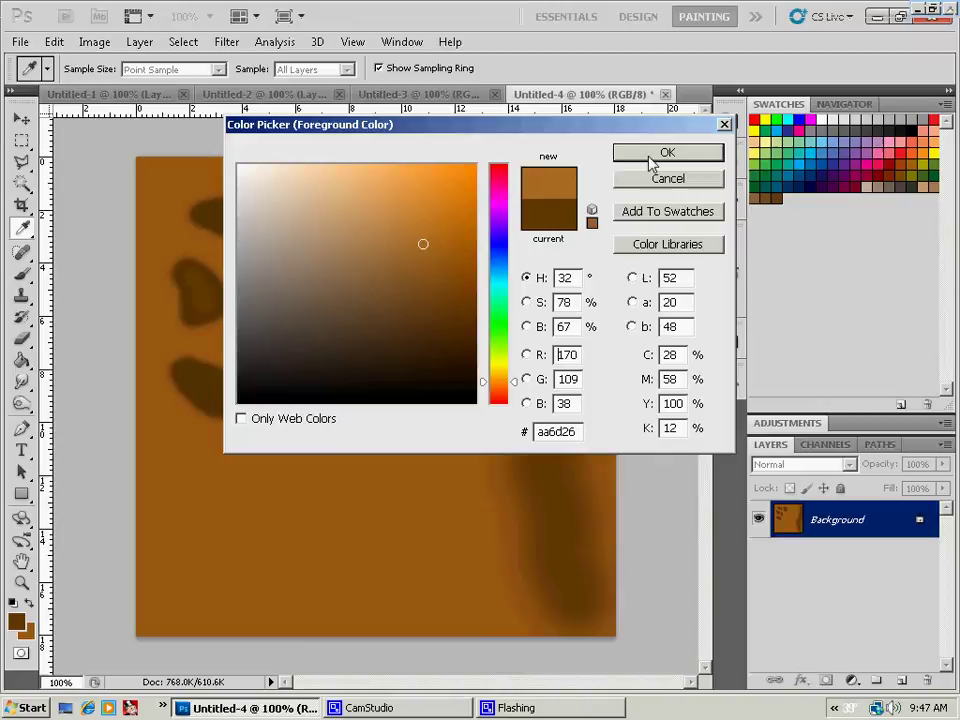
left_click(650, 158)
mouse_move(497, 143)
left_mouse_down()
mouse_move(451, 177)
mouse_move(443, 233)
mouse_move(463, 293)
mouse_move(378, 369)
mouse_move(446, 434)
mouse_move(450, 541)
left_mouse_up()
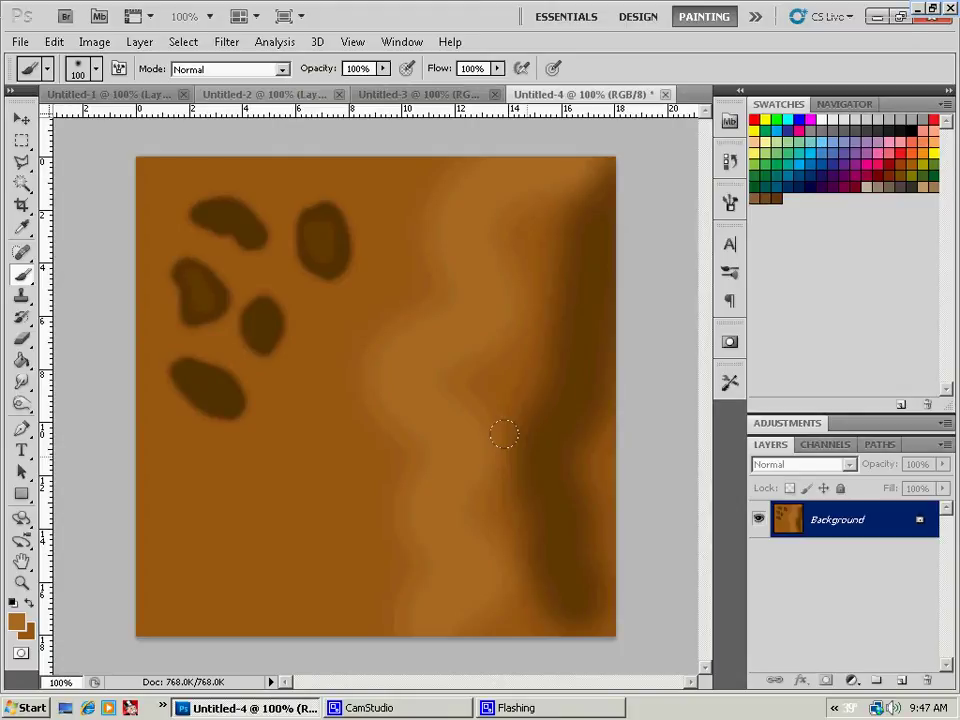
Step: Apply Add Noise at 15%, Uniform, Monochromatic to the whole texture
left_click(227, 41)
mouse_move(310, 247)
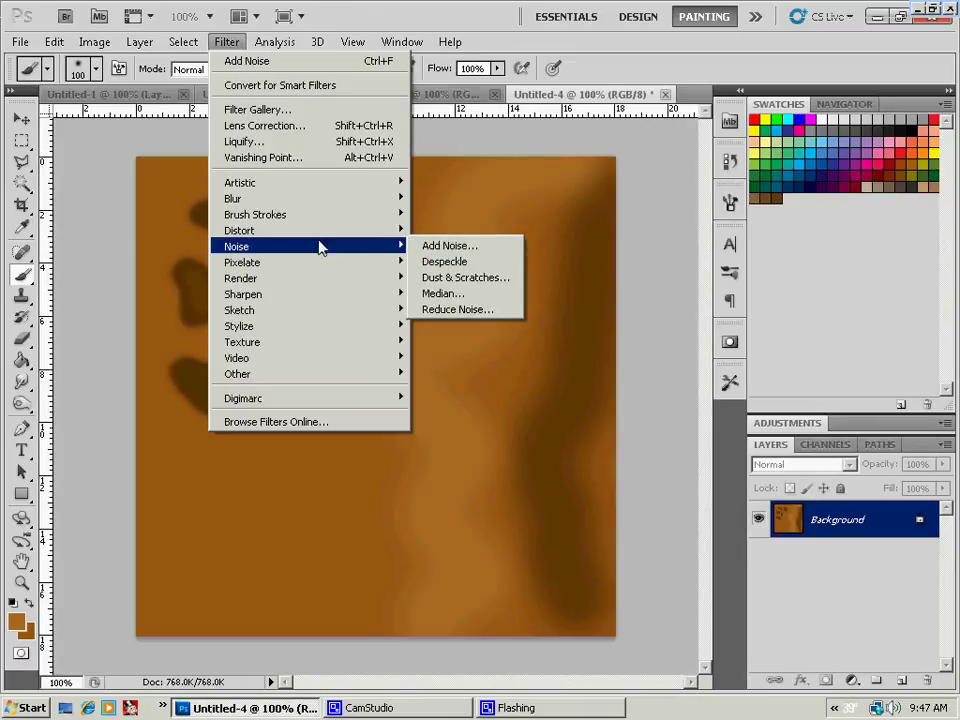
left_click(447, 246)
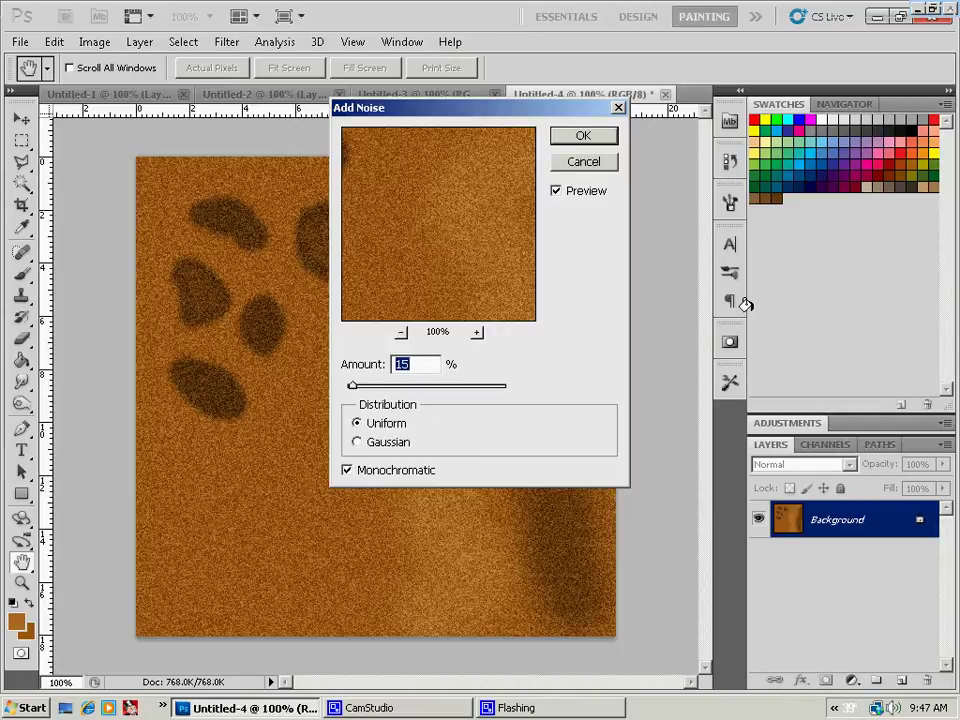
left_click(605, 138)
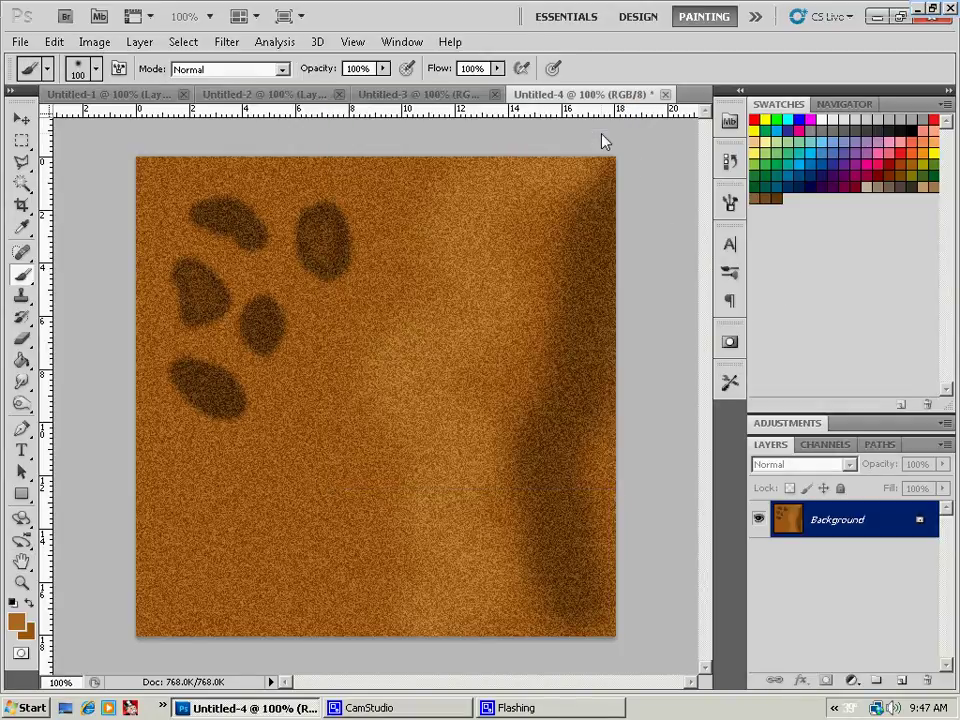
Step: Apply a Motion Blur with Angle 60° and Distance 12 pixels
left_click(228, 42)
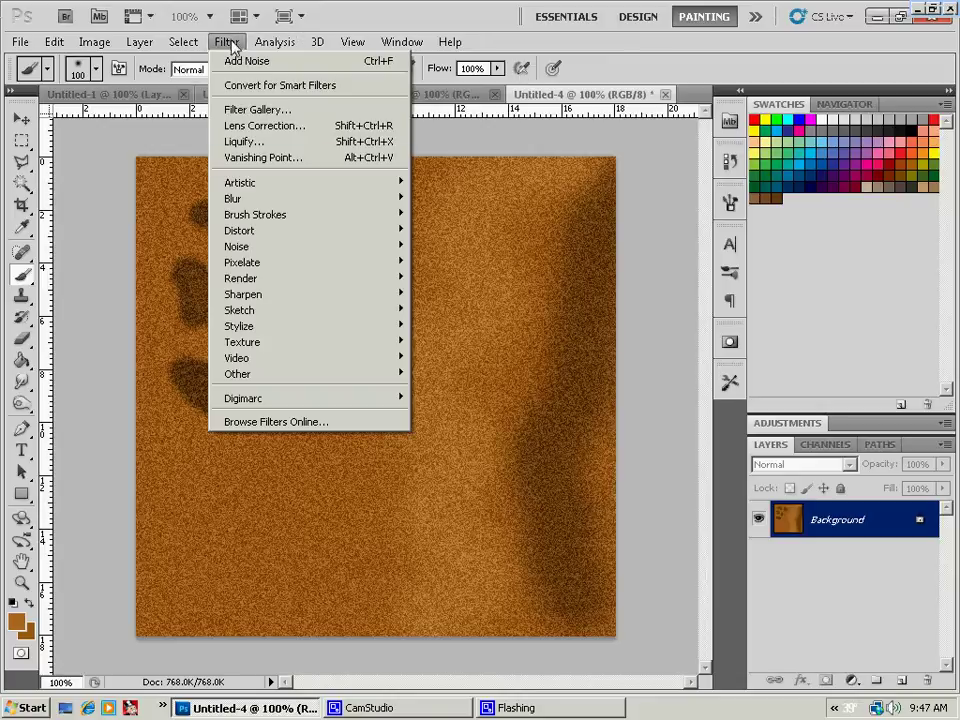
mouse_move(235, 198)
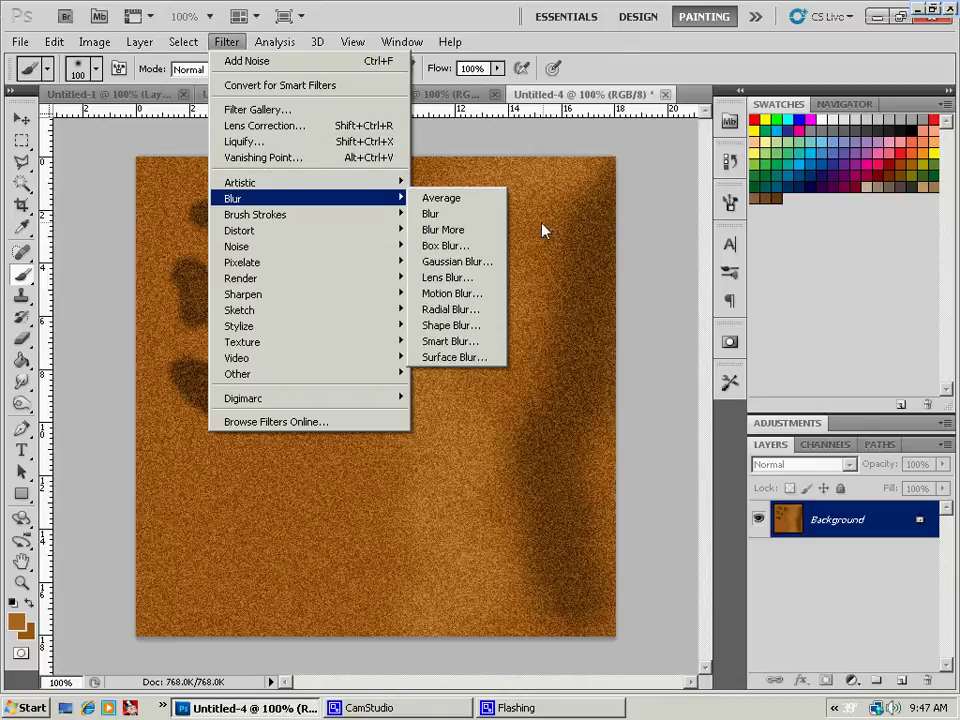
left_click(478, 303)
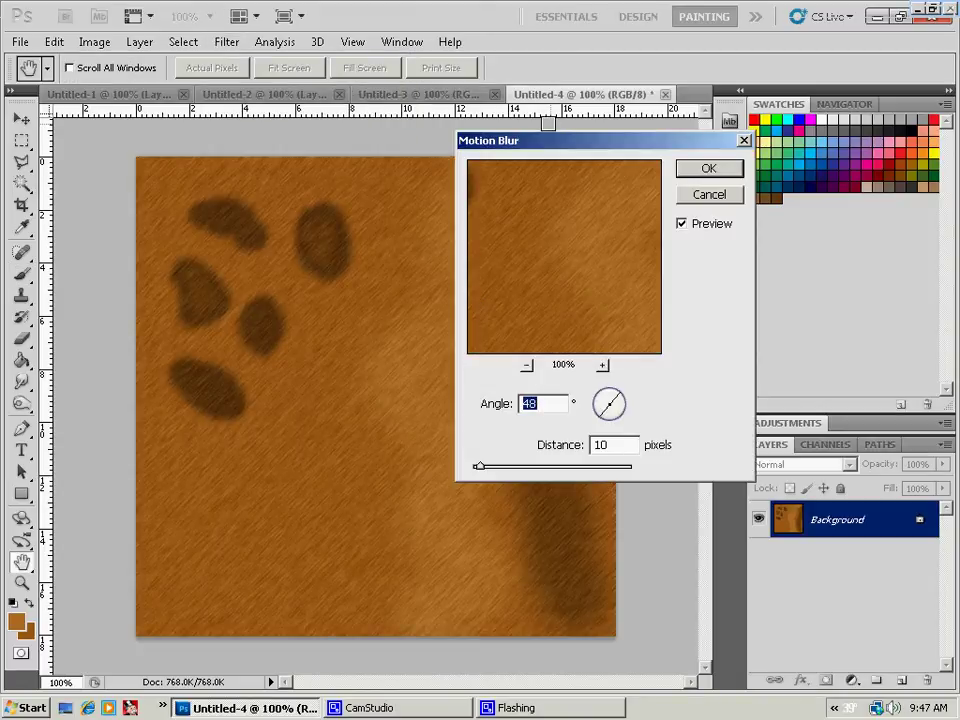
left_click_drag(581, 147, 741, 173)
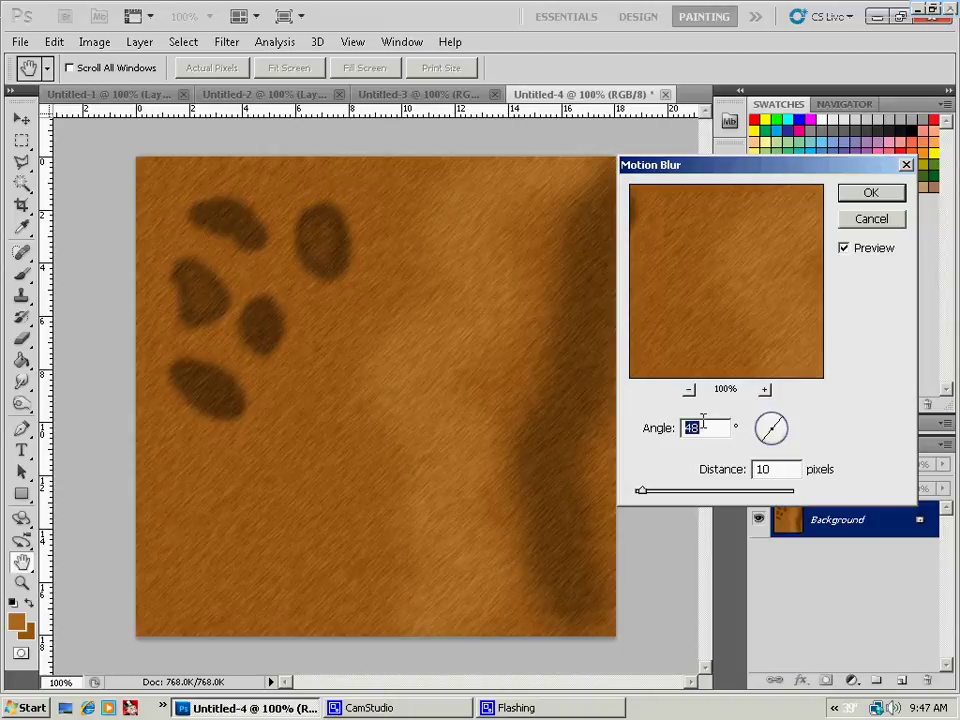
type("90")
key("BackSpace")
key("BackSpace")
type("60")
key("Tab")
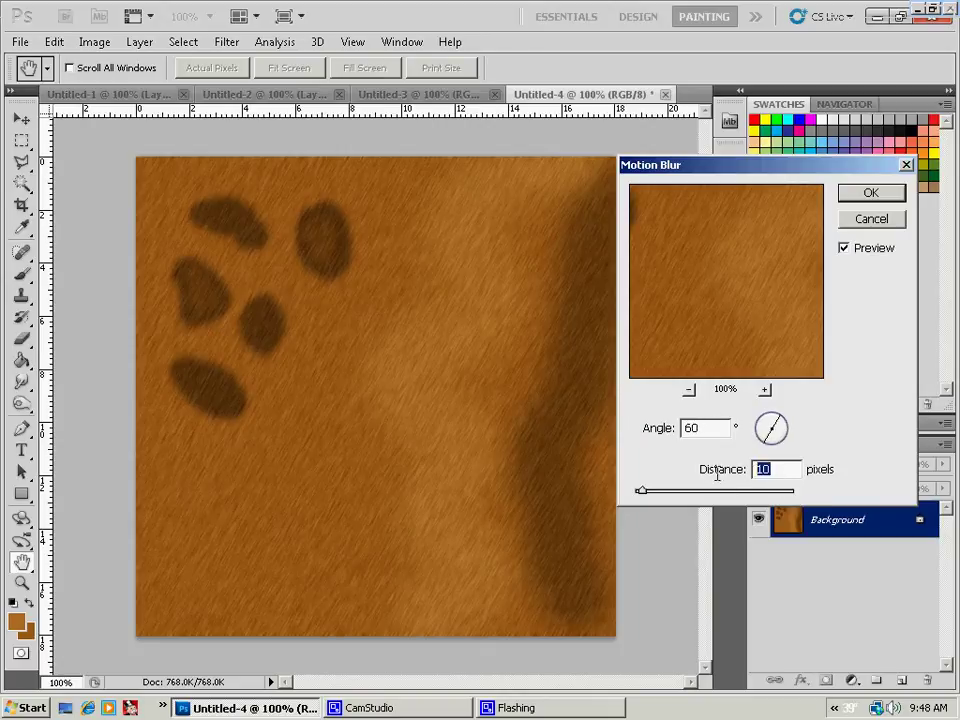
type("7")
left_click_drag(775, 469, 665, 477)
key("BackSpace")
key("BackSpace")
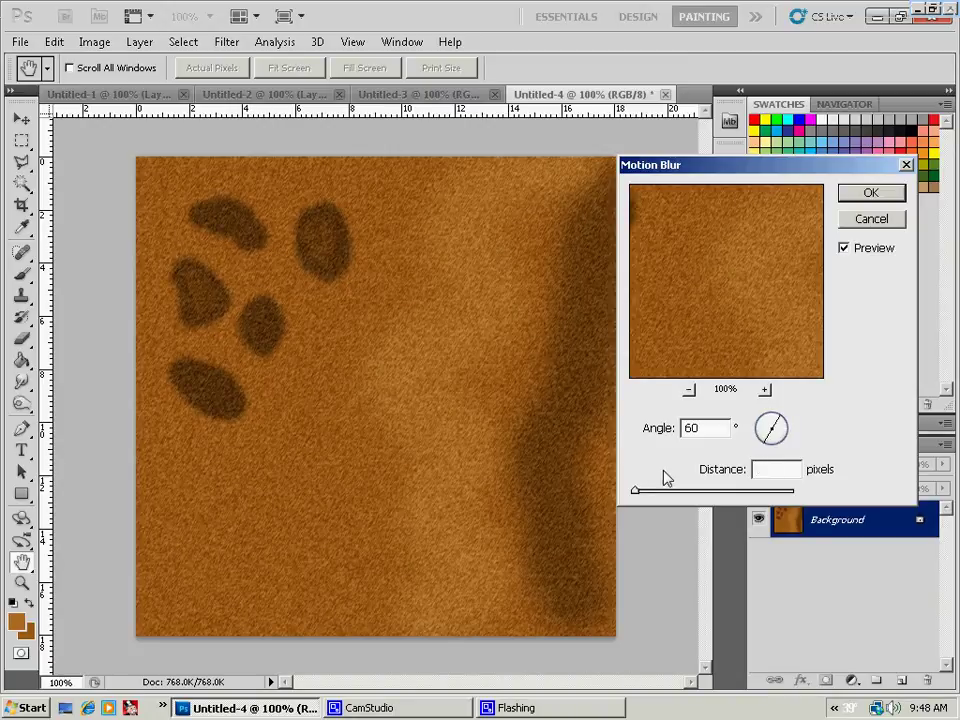
type("12")
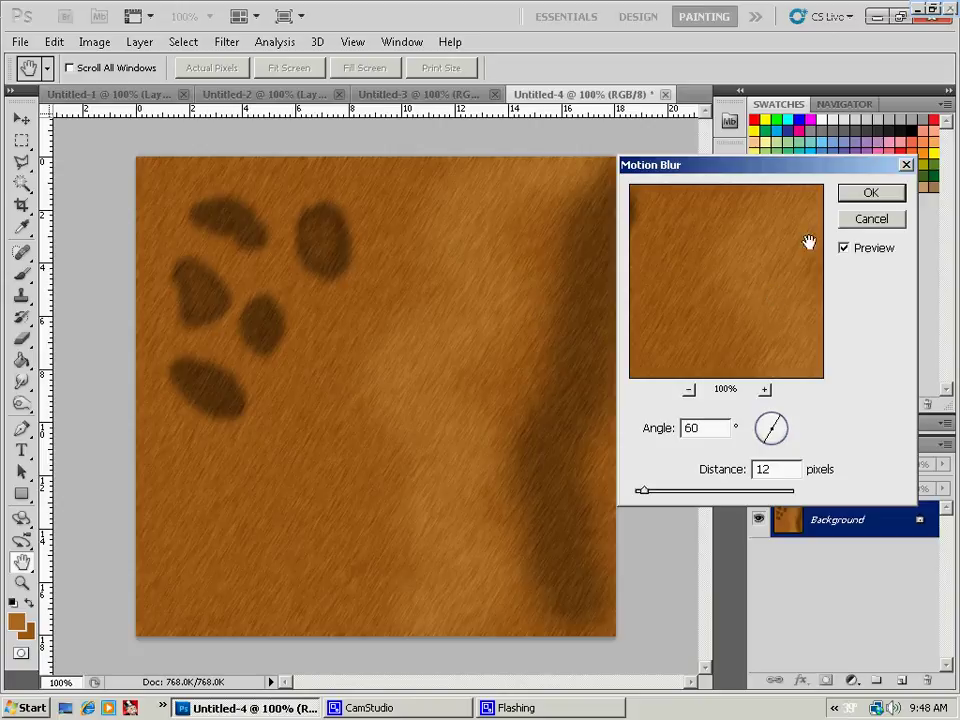
left_click(868, 194)
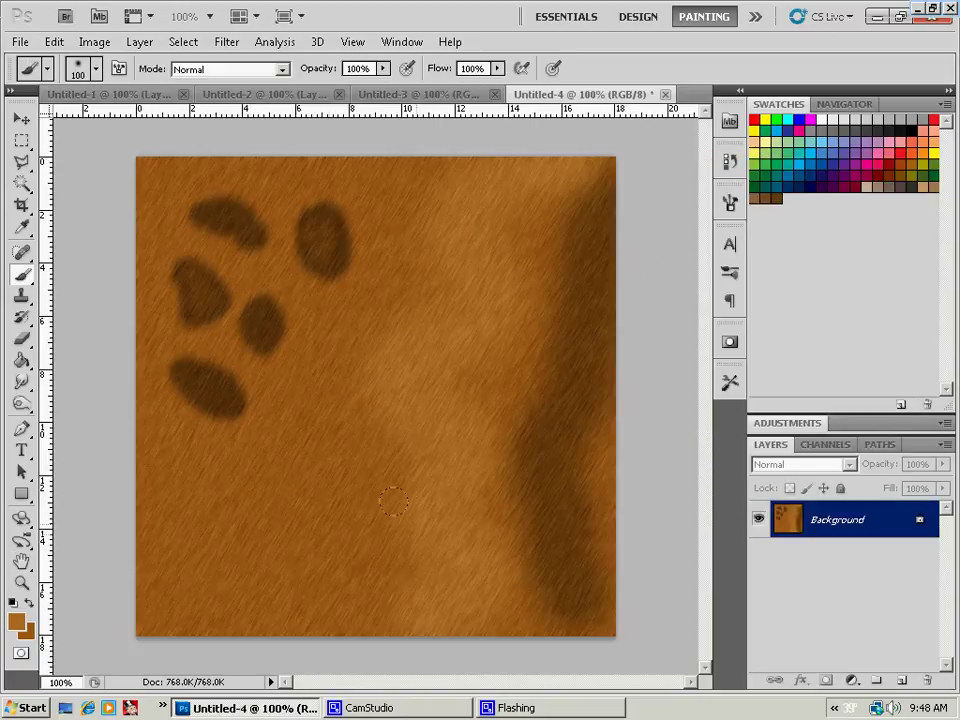
Step: View Untitled-3 and Untitled-2, then return to the tiger-stripe document Untitled-1
left_click(415, 94)
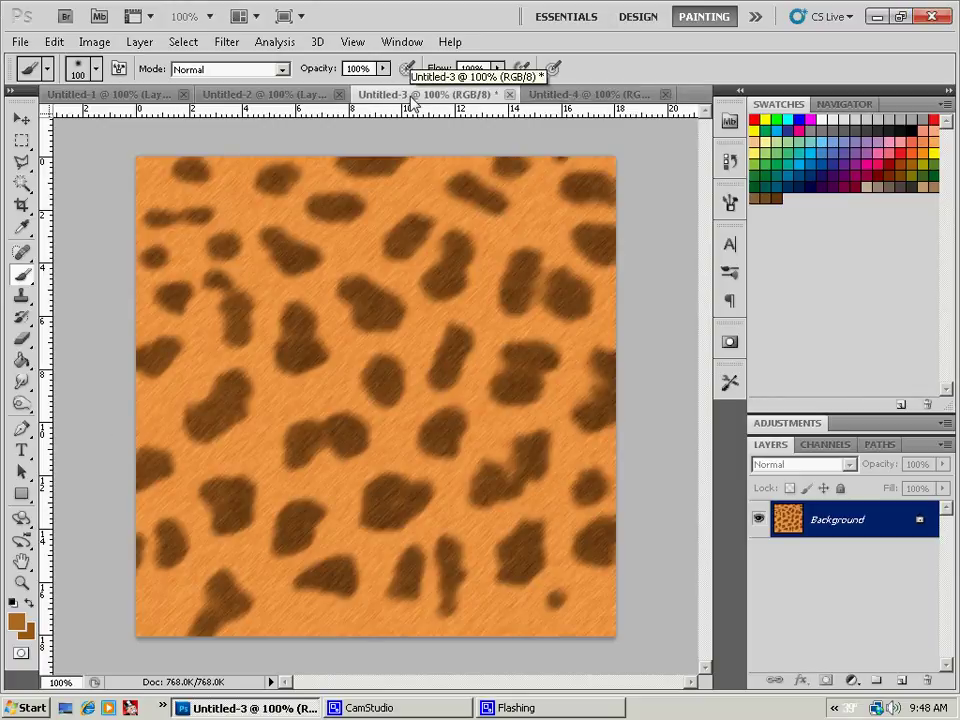
left_click(268, 94)
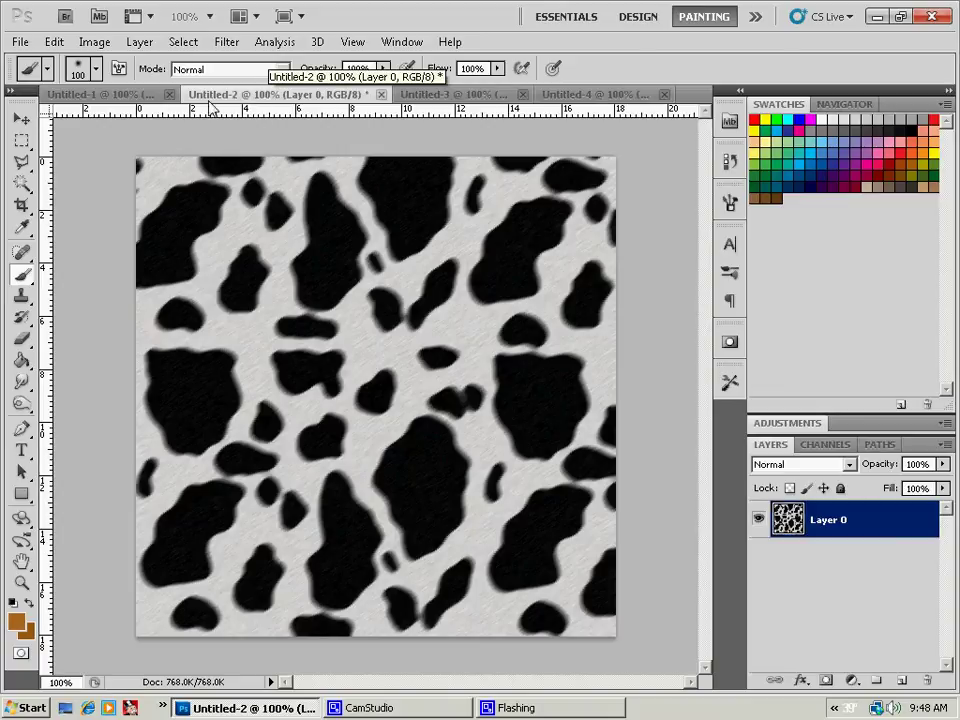
left_click(105, 94)
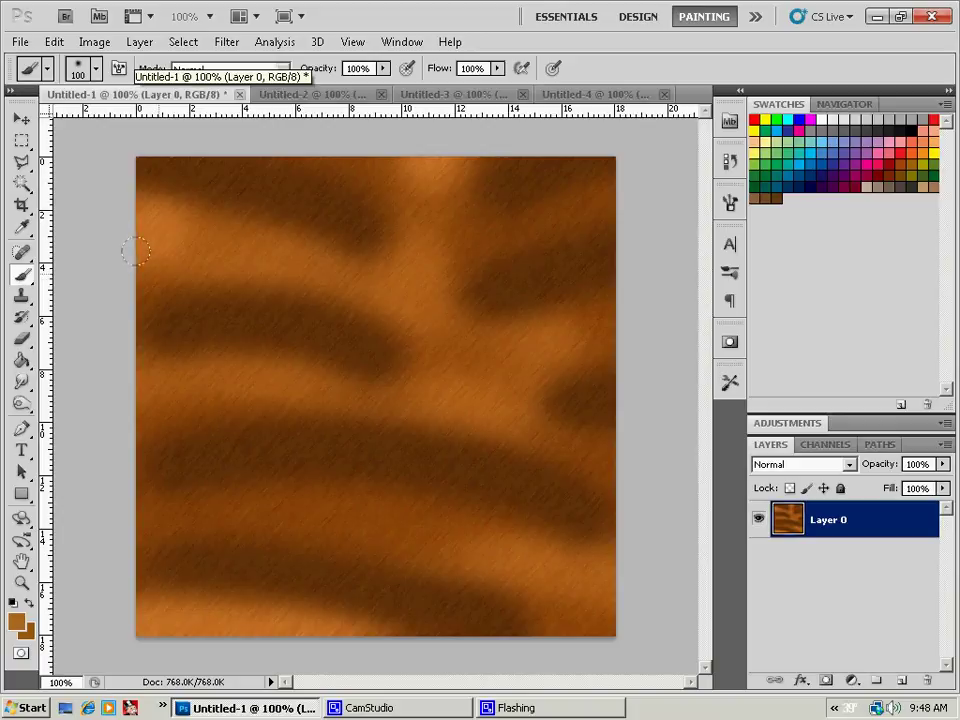